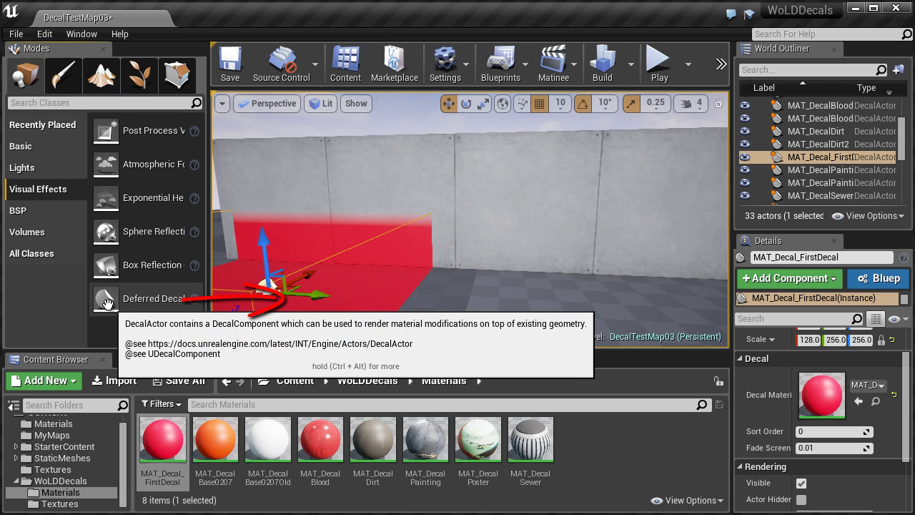
Step: Place a Deferred Decal using the MAT_Decal_FirstDecal material on the floor beside the existing red decal
drag(107, 300, 520, 308)
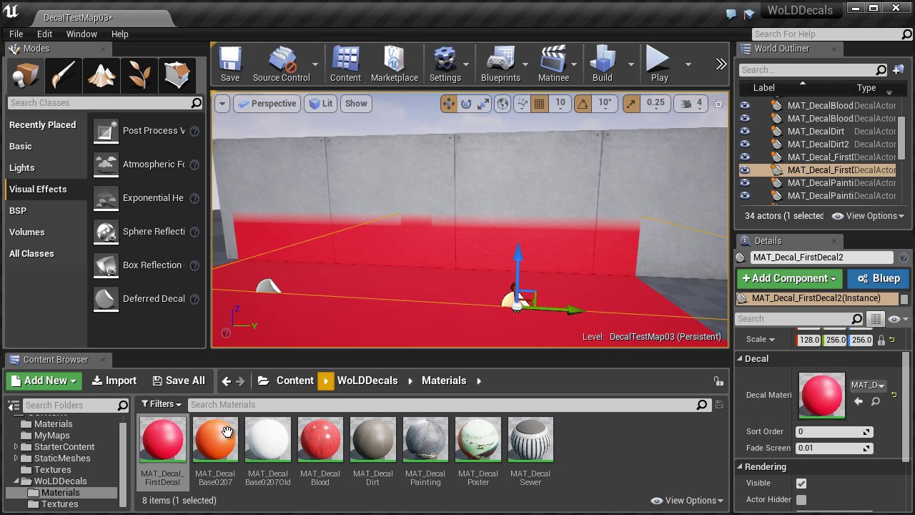
click(597, 442)
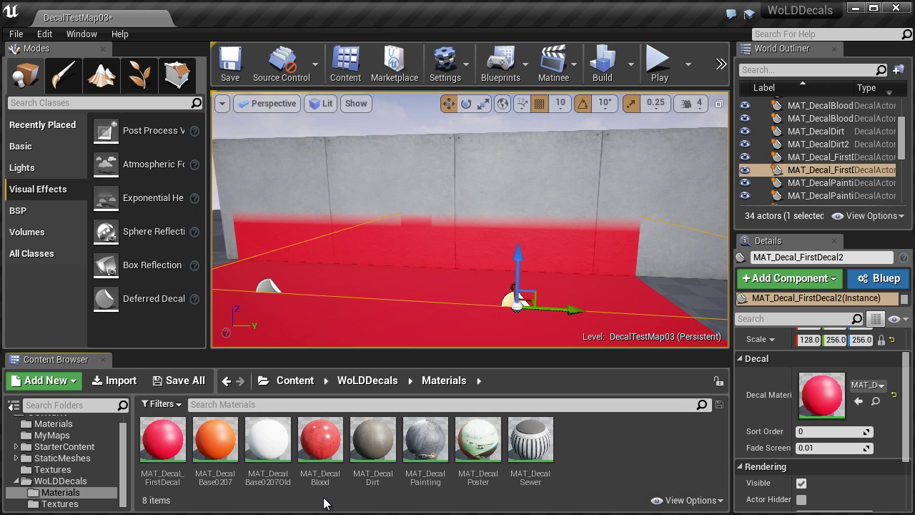
Step: Place another Deferred Decal without a material on the empty floor and assign MAT_DecalPainting to it
right_drag(378, 251, 374, 252)
key(d)
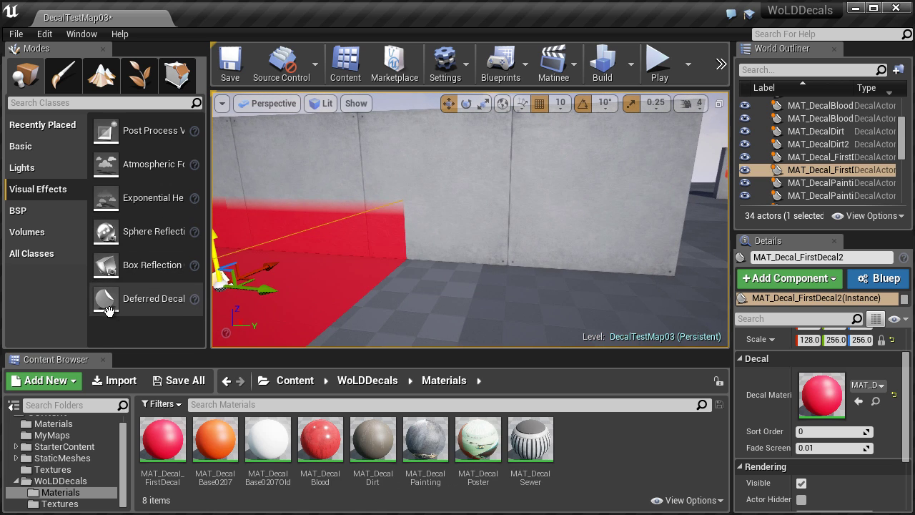
drag(103, 301, 439, 295)
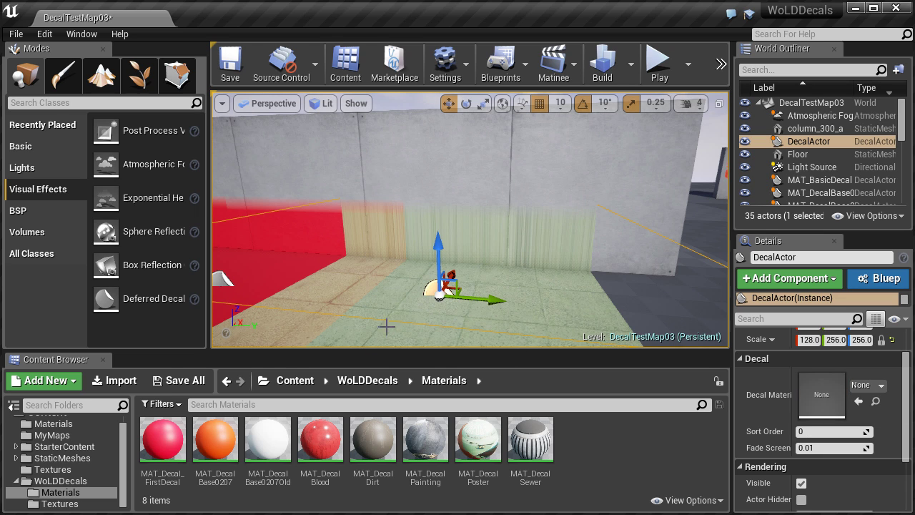
click(416, 442)
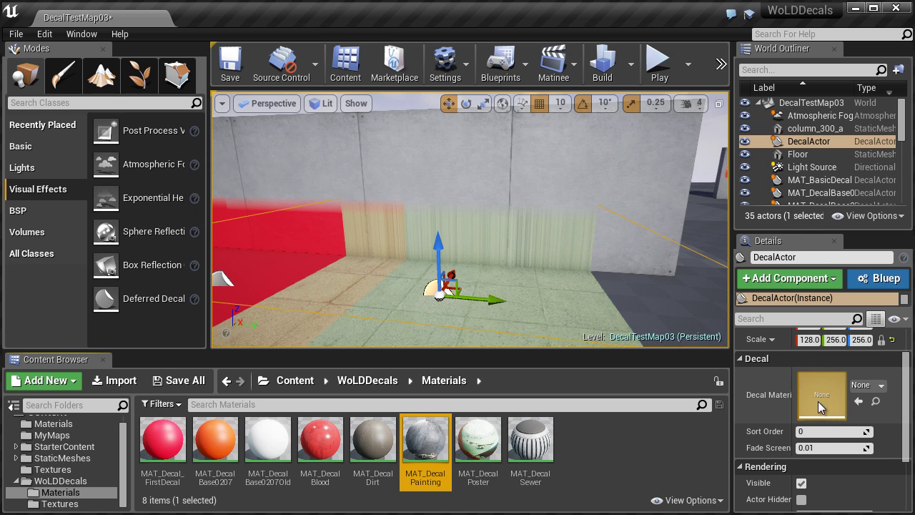
click(857, 403)
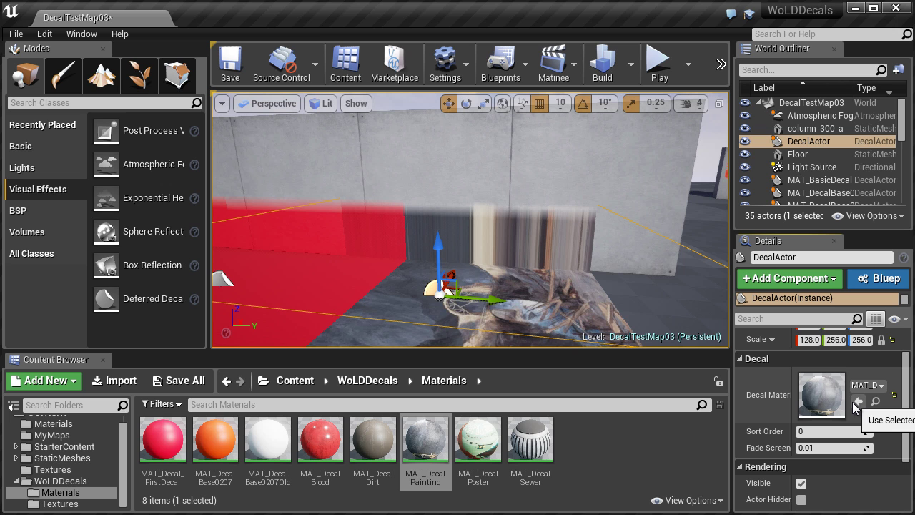
Step: Replace the material of the MAT_Decal_FirstDecal2 decal with MAT_DecalPoster
right_drag(572, 279, 412, 263)
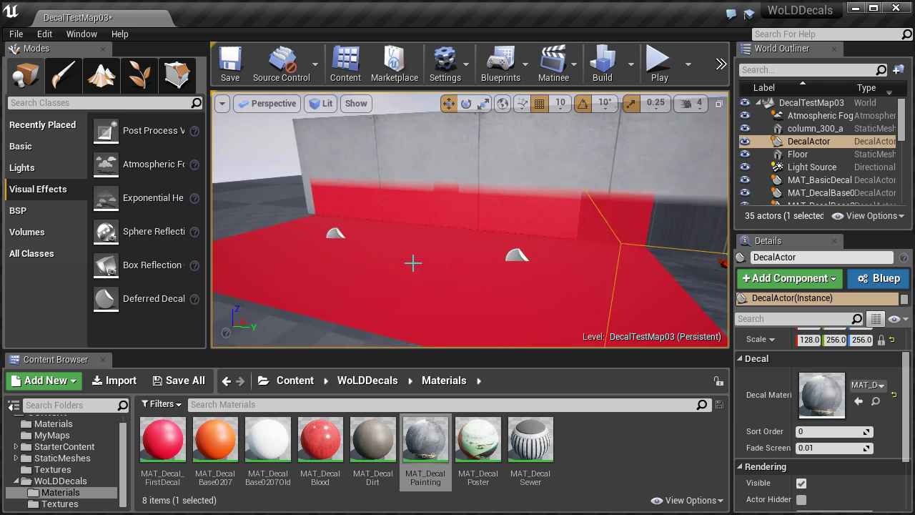
drag(412, 263, 422, 237)
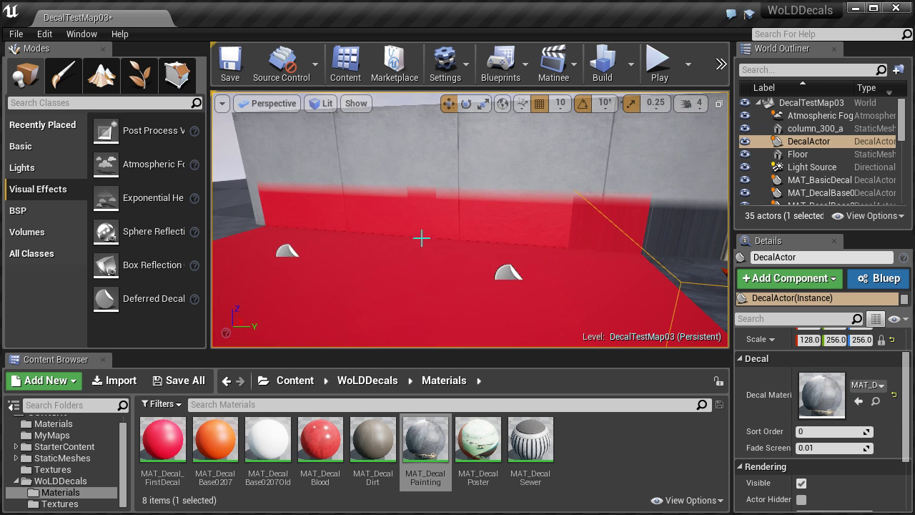
click(509, 273)
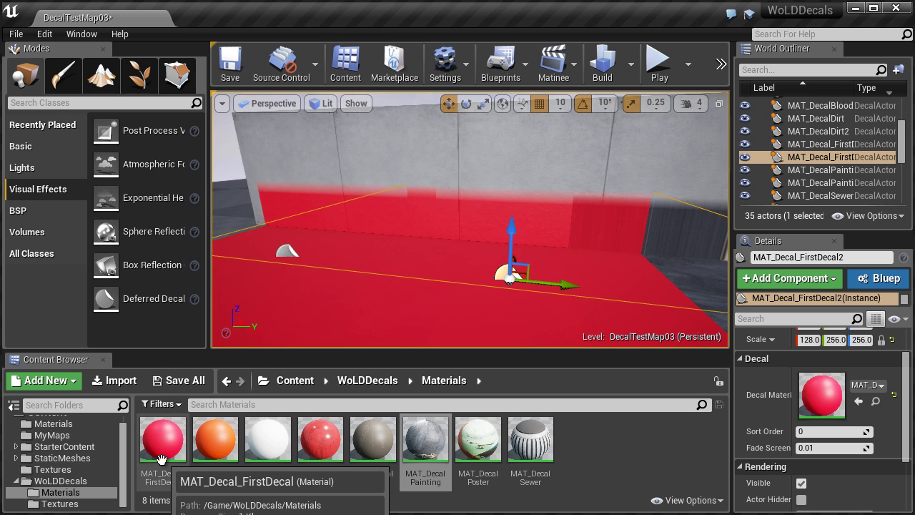
click(480, 437)
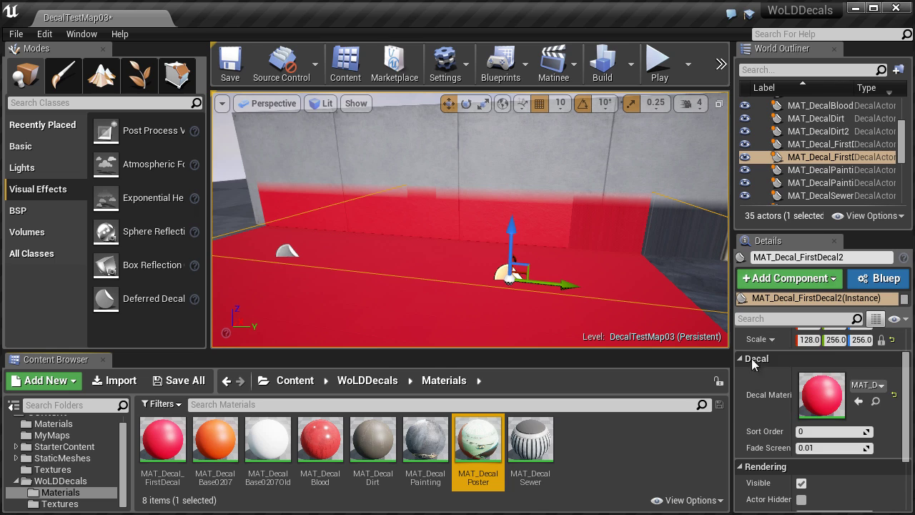
click(858, 402)
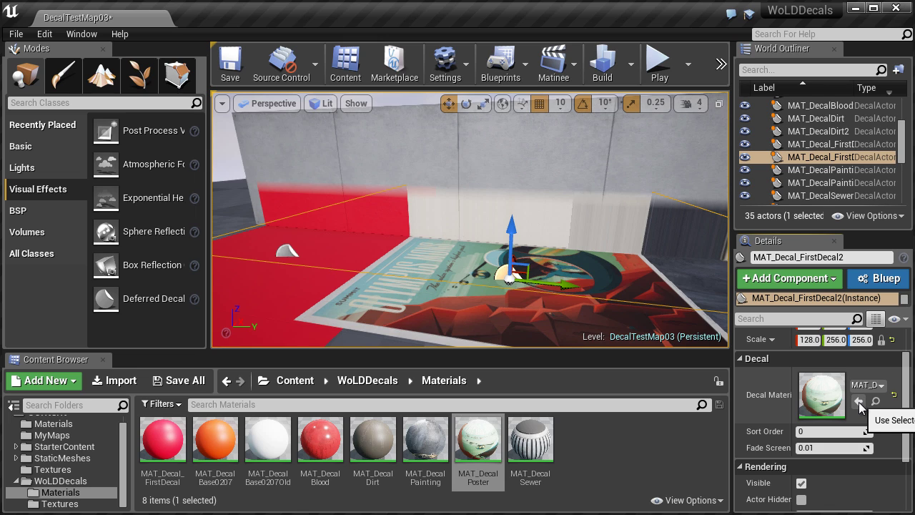
Step: Delete the painting decal from the floor next to the poster decal
middle_drag(640, 269, 743, 271)
click(574, 280)
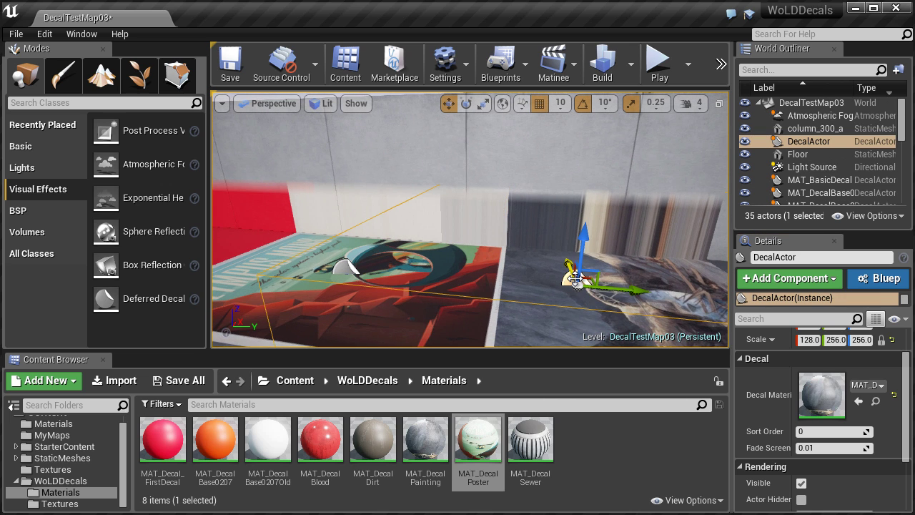
key(Delete)
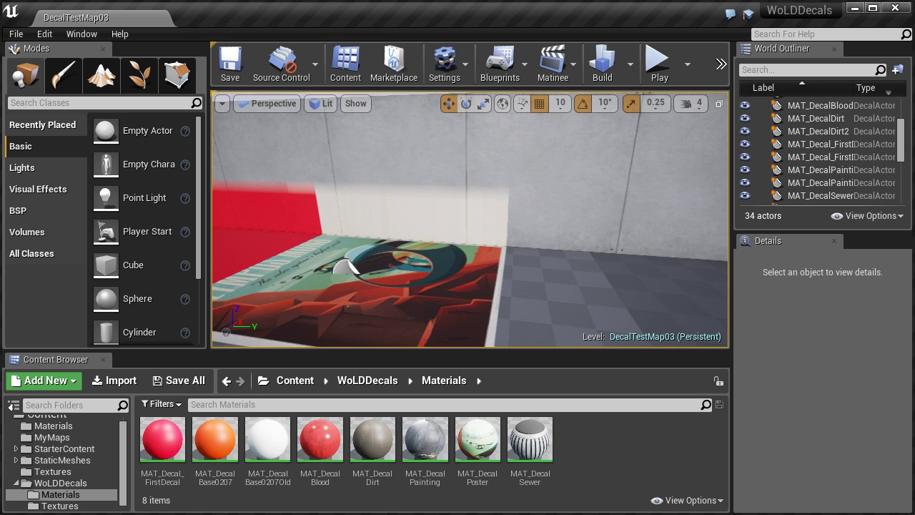
Step: Select the poster decal and toggle Game Mode on and off in the viewport
key(r)
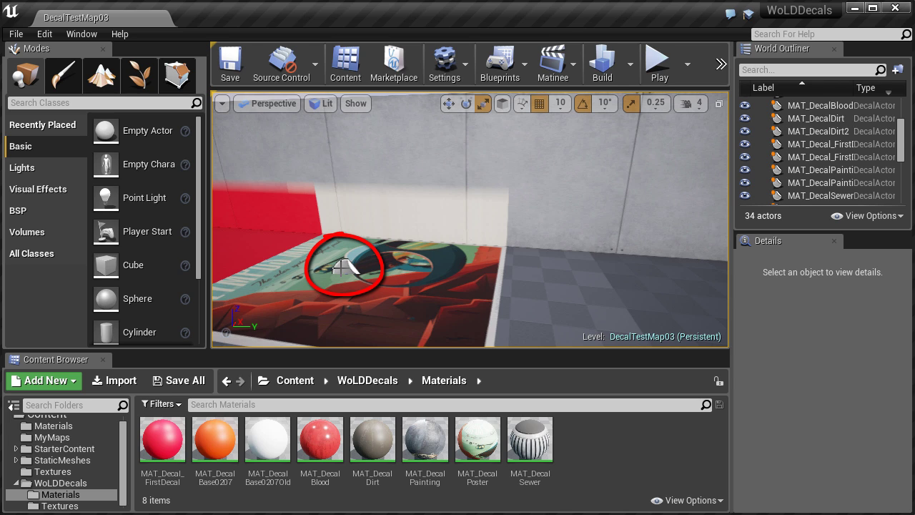
click(342, 269)
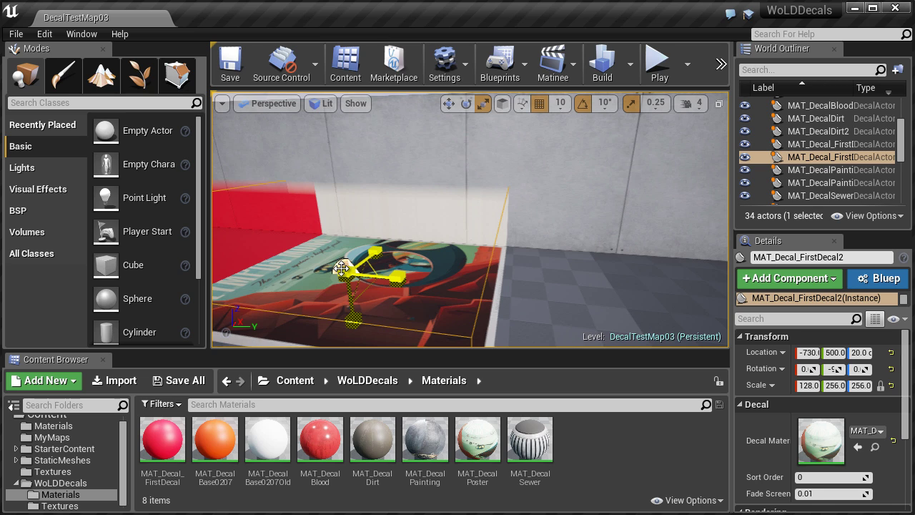
key(g)
key(g)
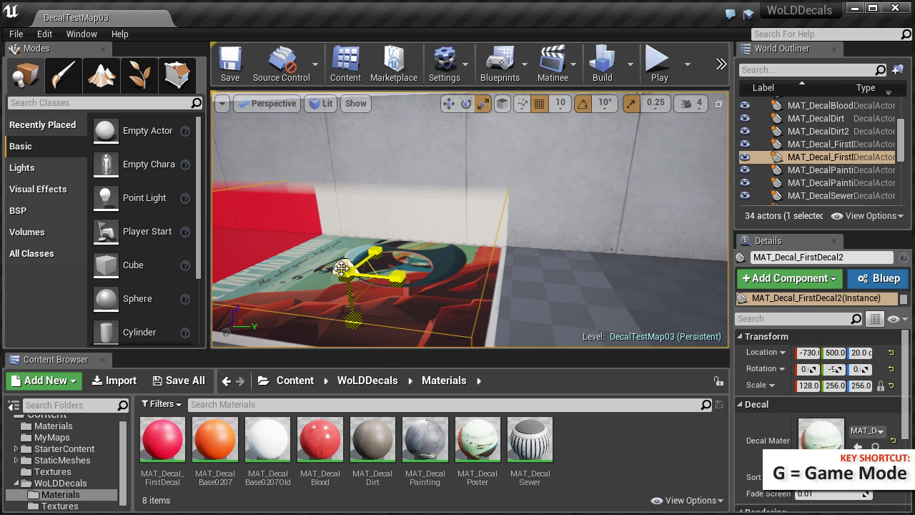
key(g)
key(g)
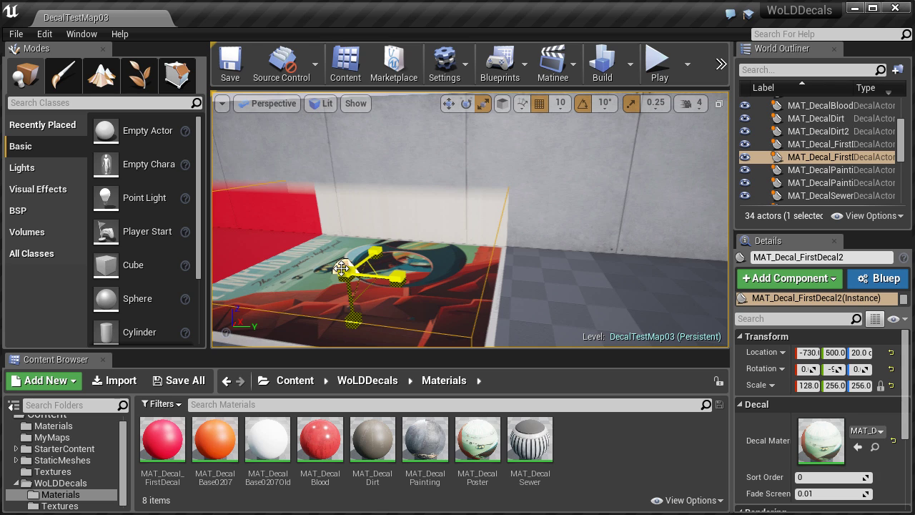
Step: Cycle through the transform tools and move the poster decal along the Y axis to 730
key(space)
key(space)
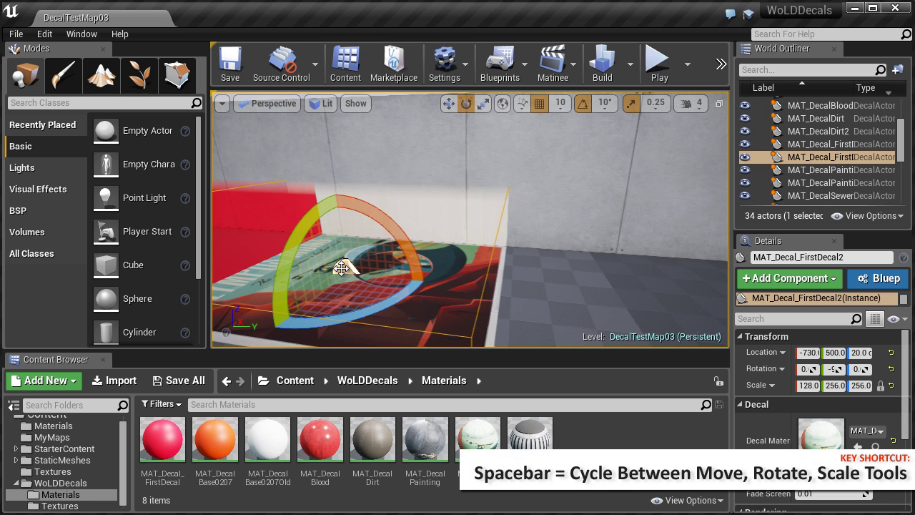
key(space)
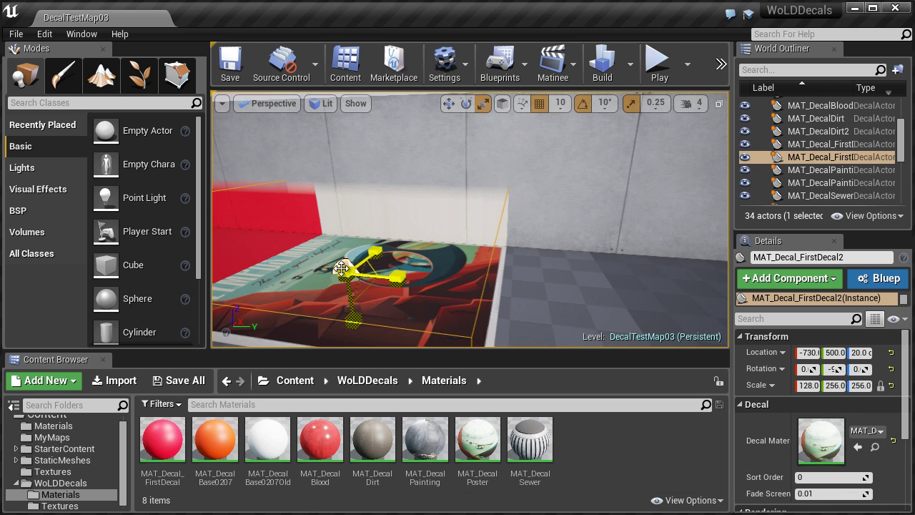
key(space)
drag(385, 275, 578, 269)
right_drag(624, 221, 646, 245)
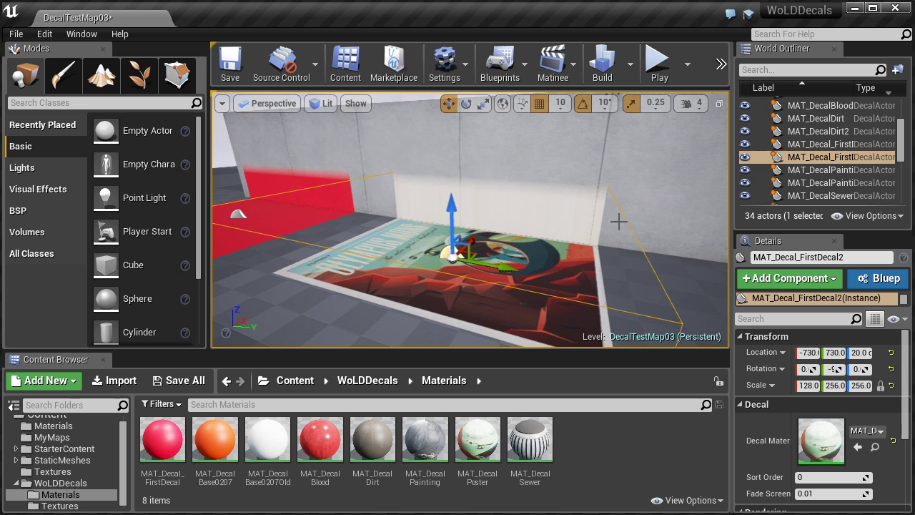
Step: Rotate the poster decal upright so that it projects toward the concrete wall
key(e)
drag(537, 212, 299, 314)
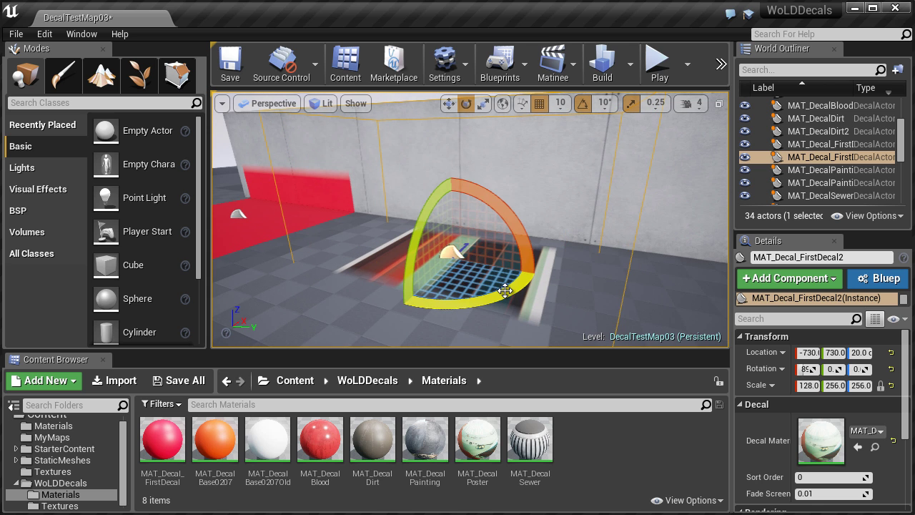
key(Escape)
mouse_move(514, 272)
right_down()
mouse_move(417, 279)
mouse_move(441, 255)
mouse_move(431, 278)
right_up()
click(469, 245)
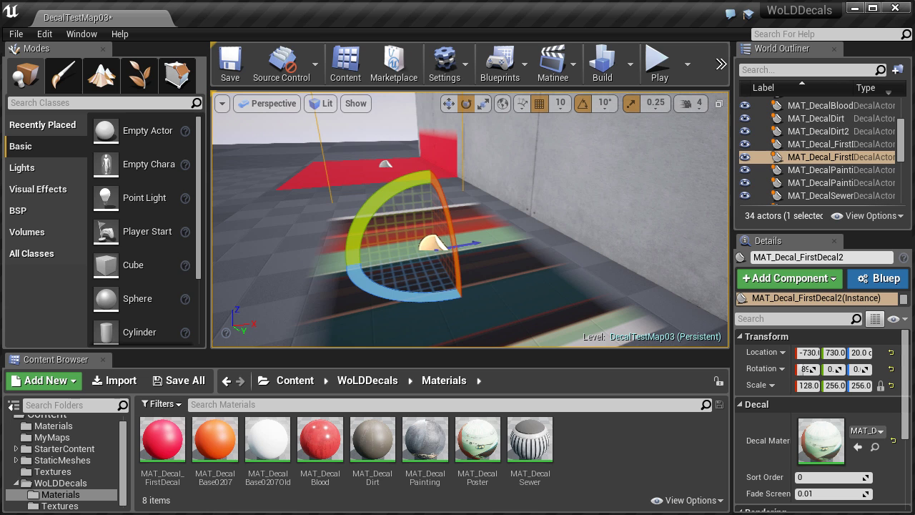
Step: Raise the poster decal above the floor to a Z location of 150
right_drag(622, 188, 656, 144)
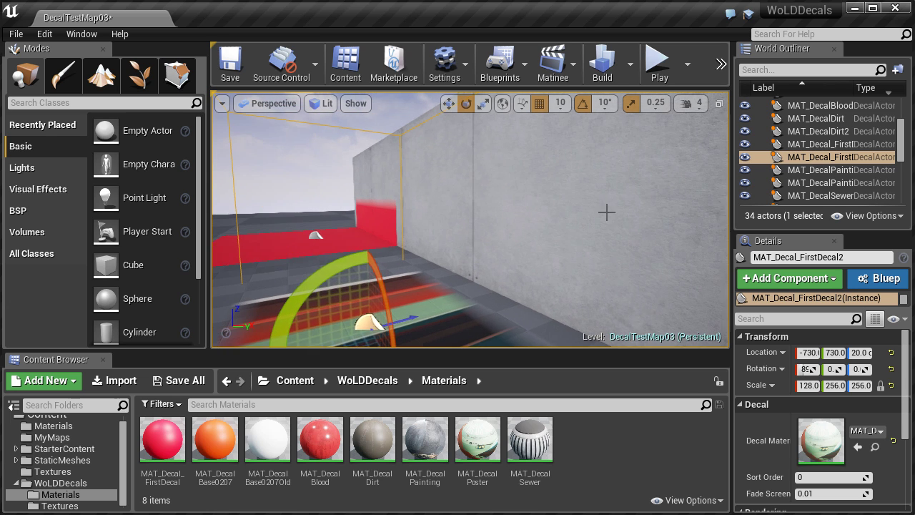
key(r)
key(w)
drag(367, 282, 365, 142)
mouse_move(467, 218)
right_down()
mouse_move(460, 212)
mouse_move(467, 219)
right_up()
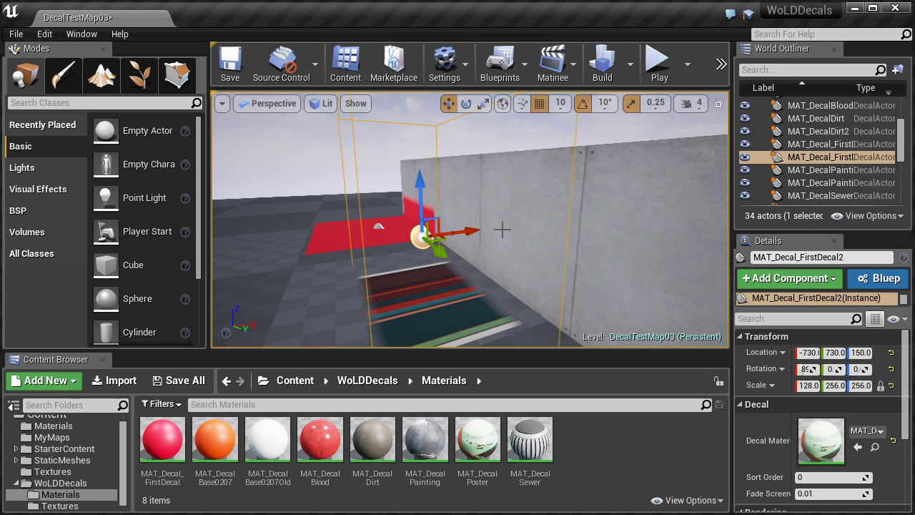
Step: Scale the poster decal down to 40.5 × 168.5 × 168.5 and move it into the wall at X location -570
drag(465, 231, 416, 241)
key(space)
key(space)
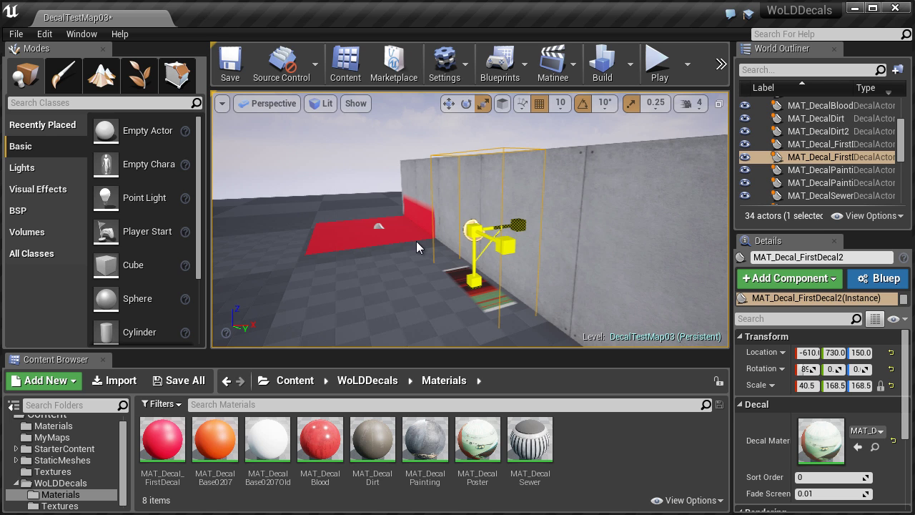
key(w)
drag(514, 226, 526, 224)
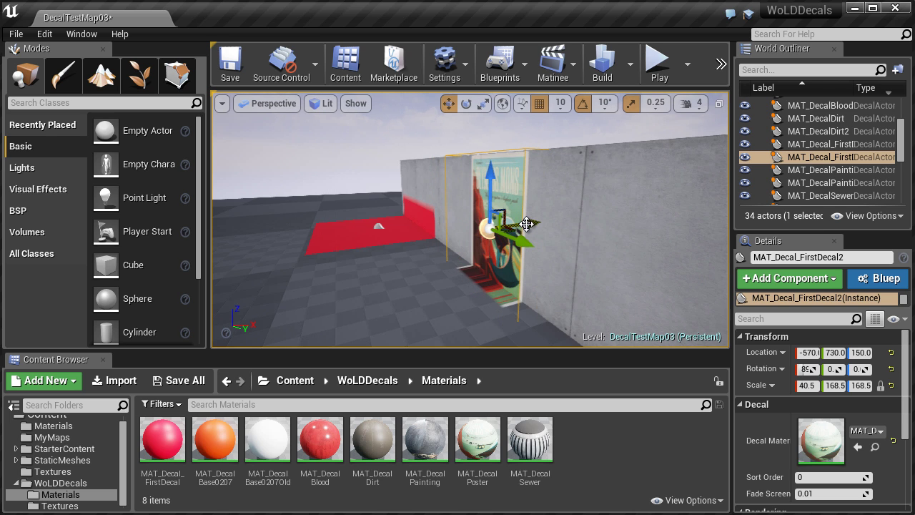
right_drag(499, 270, 529, 262)
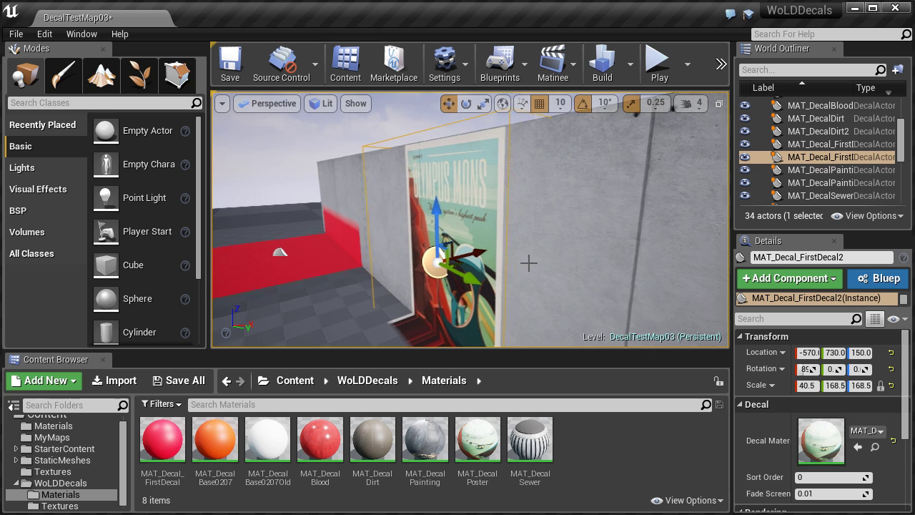
Step: Rescale the poster decal on the wall to 78 × 118.5 × 118.5
key(r)
drag(440, 259, 399, 266)
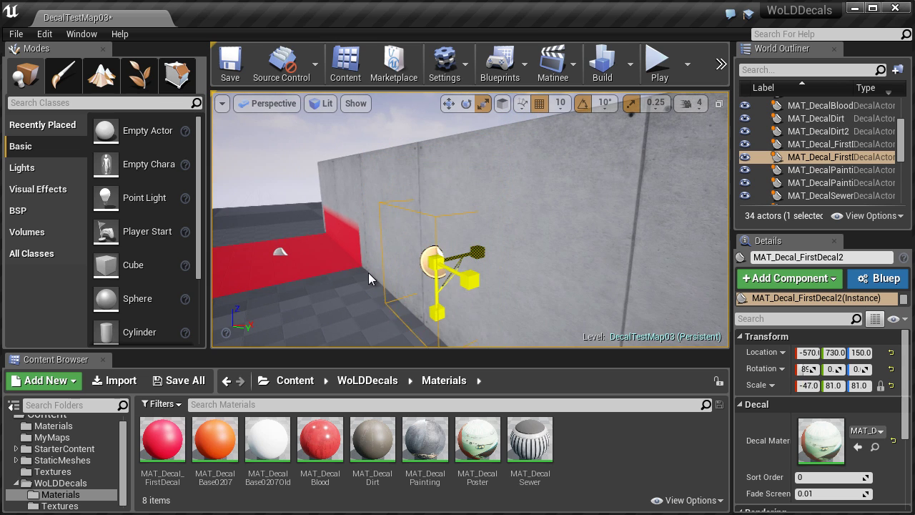
drag(367, 272, 487, 259)
mouse_move(497, 250)
right_down()
mouse_move(503, 288)
mouse_move(498, 252)
right_up()
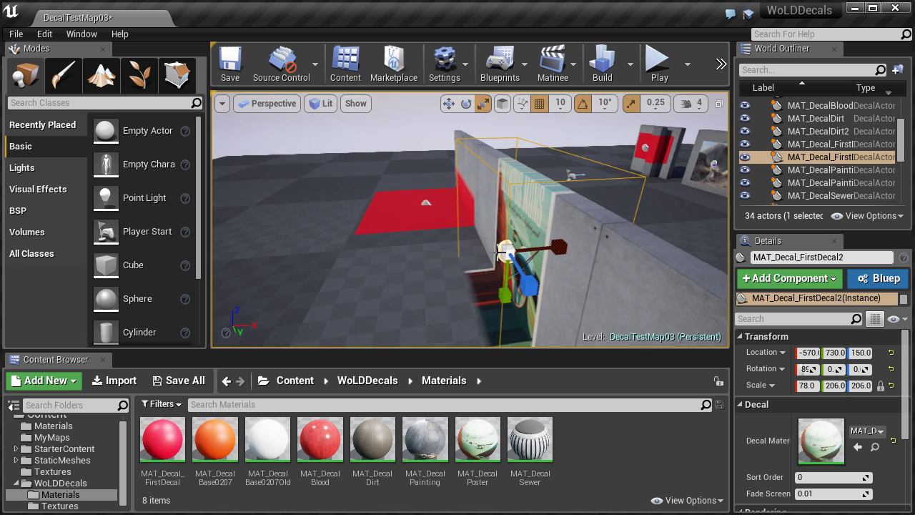
drag(564, 261, 609, 260)
right_drag(609, 261, 594, 293)
drag(465, 242, 413, 265)
right_drag(549, 221, 503, 206)
alt+drag(503, 206, 554, 226)
Step: Raise the poster decal on the wall to a Z location of 180
key(w)
drag(450, 199, 449, 172)
right_drag(549, 200, 536, 180)
Step: Reduce the poster decal's projection depth by scaling its X axis to 53
key(e)
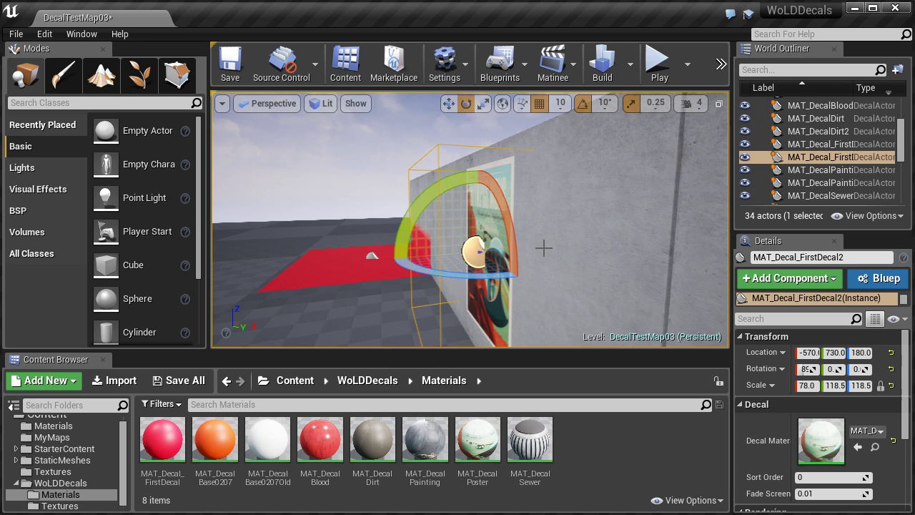
key(r)
mouse_move(530, 246)
mouse_down()
mouse_move(509, 252)
mouse_move(517, 252)
mouse_up()
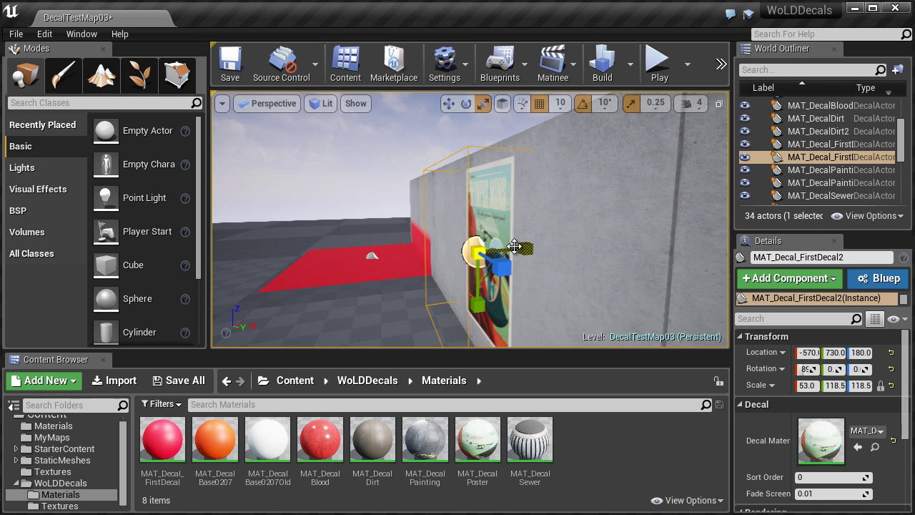